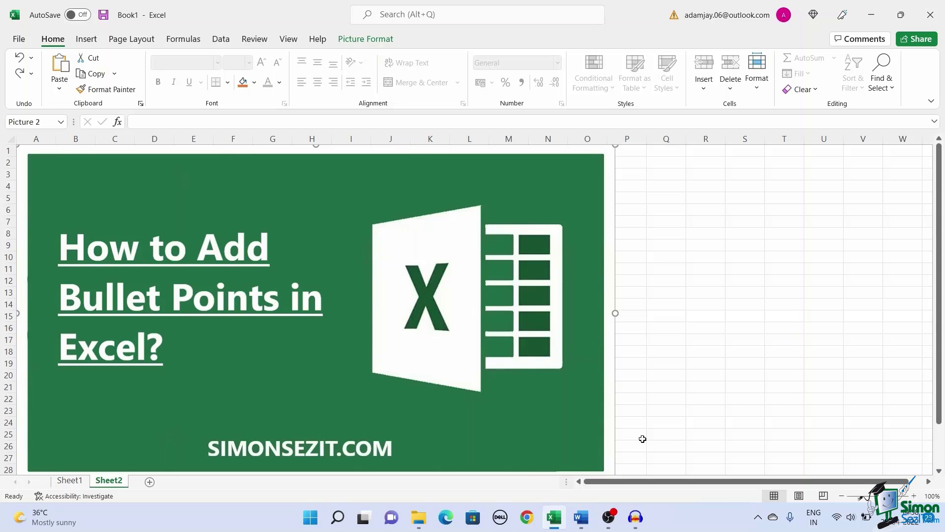
- Open Sheet1, where column A lists the five bold bullet-method headings
{"action": "left_click", "coordinate": [69, 481]}
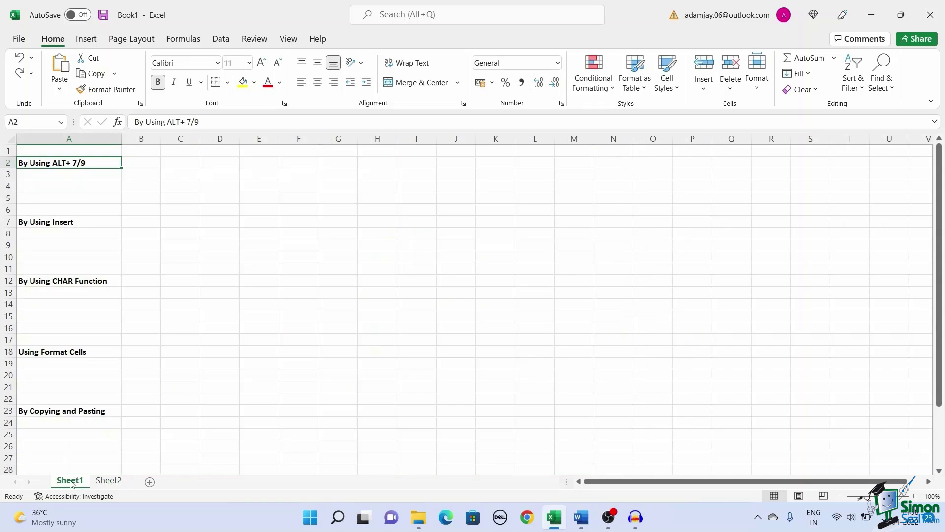
- Enter an Alt+7 bullet in A3 and fill it down through A5
{"action": "left_click", "coordinate": [99, 176]}
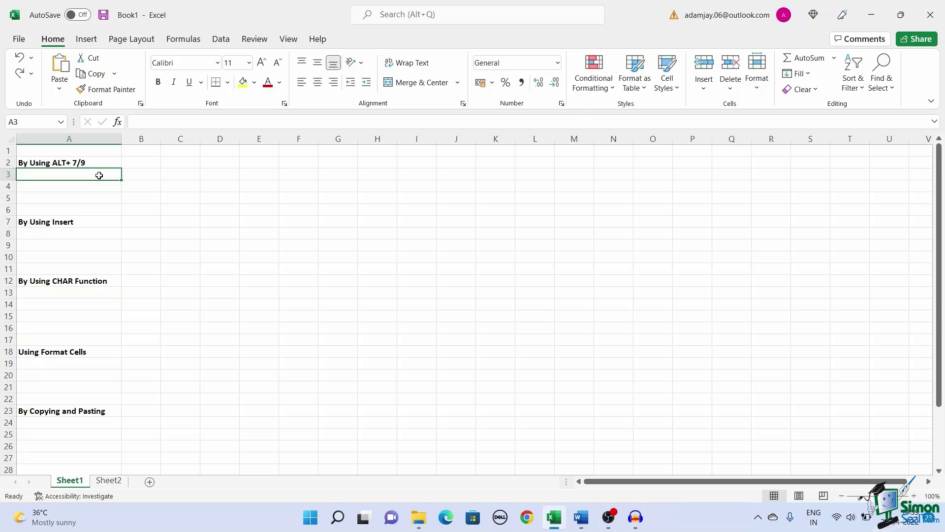
{"action": "key", "text": "alt+KP_7"}
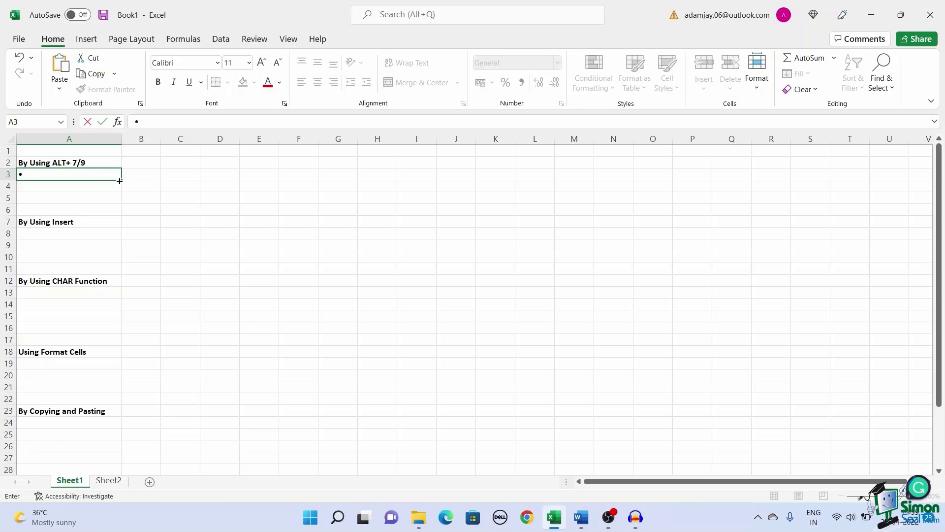
{"action": "left_click_drag", "start_coordinate": [119, 181], "coordinate": [121, 201]}
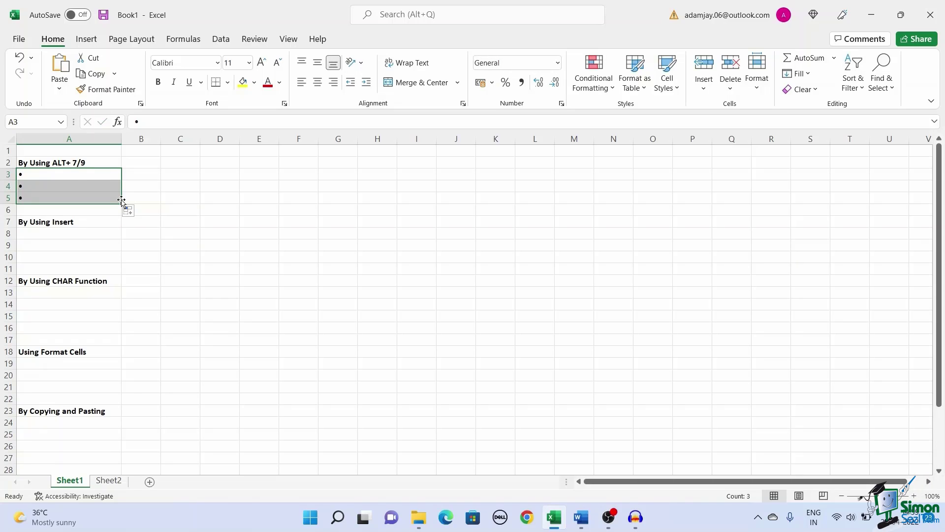
{"action": "left_click", "coordinate": [107, 222]}
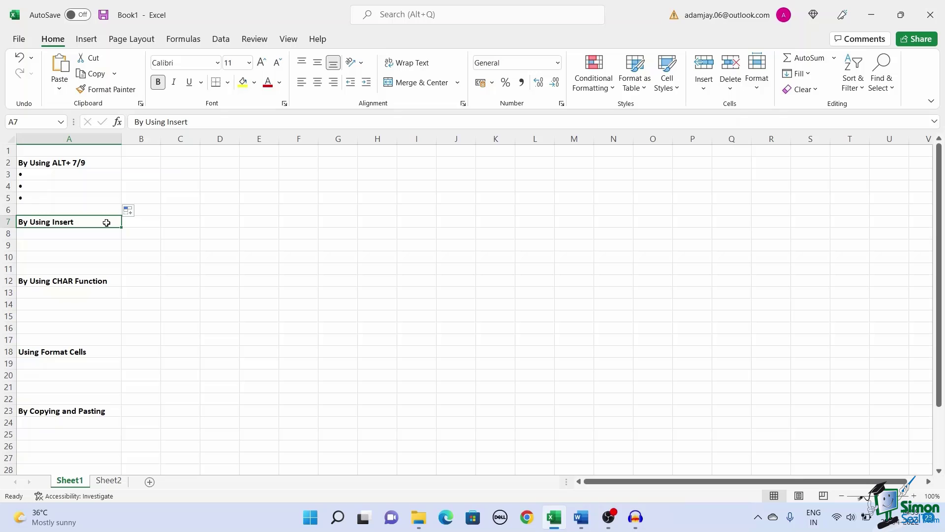
- Insert the Arial Bullet character (2022) into A8 via the Symbol dialog
{"action": "left_click", "coordinate": [104, 233]}
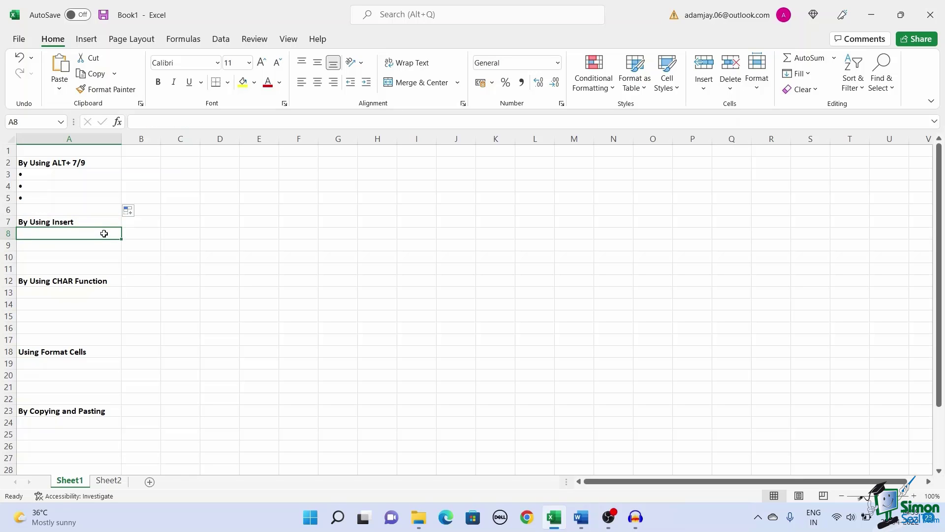
{"action": "left_click", "coordinate": [86, 39]}
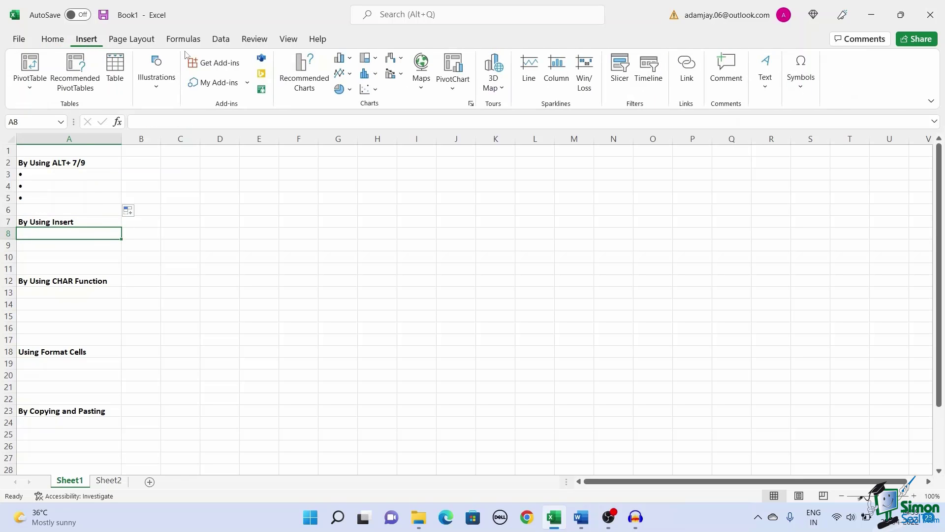
{"action": "left_click", "coordinate": [806, 90]}
{"action": "left_click", "coordinate": [833, 138]}
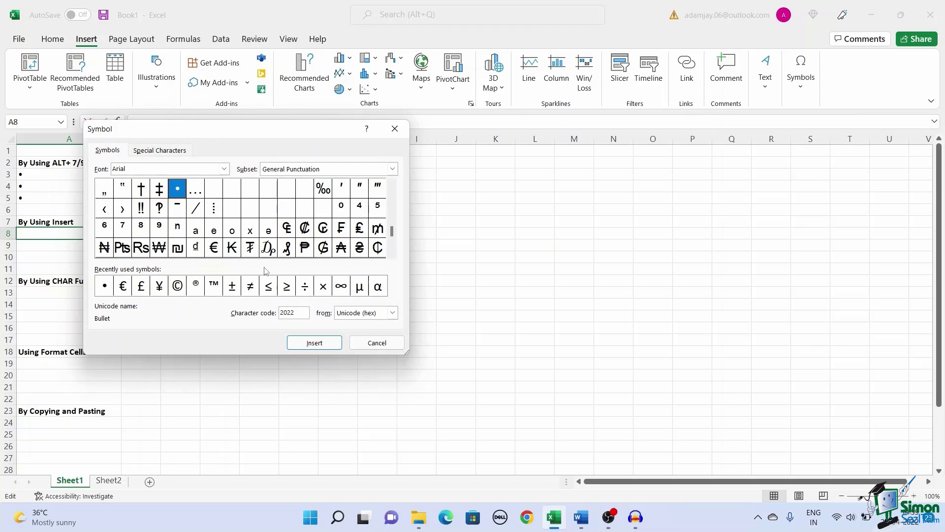
{"action": "left_click", "coordinate": [224, 170]}
{"action": "left_click", "coordinate": [224, 169]}
{"action": "left_click", "coordinate": [172, 192]}
{"action": "left_click", "coordinate": [312, 348]}
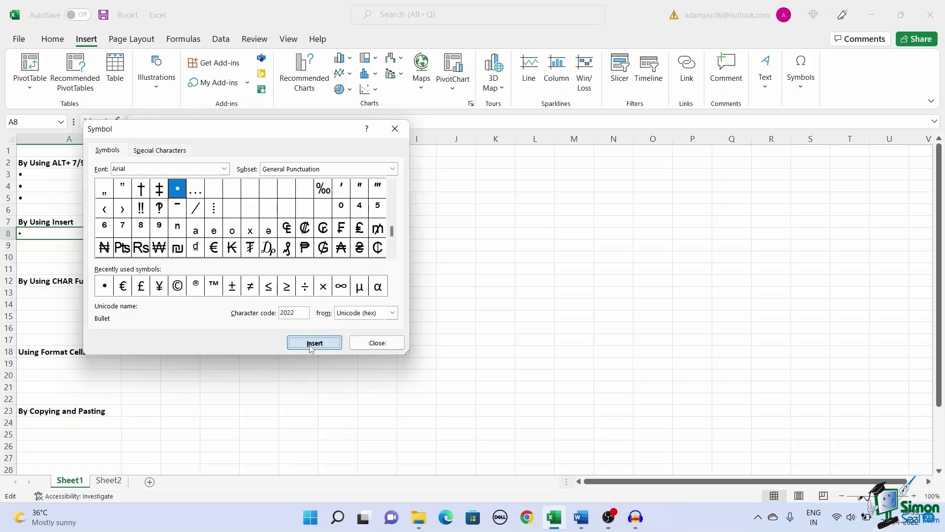
{"action": "left_click", "coordinate": [375, 343]}
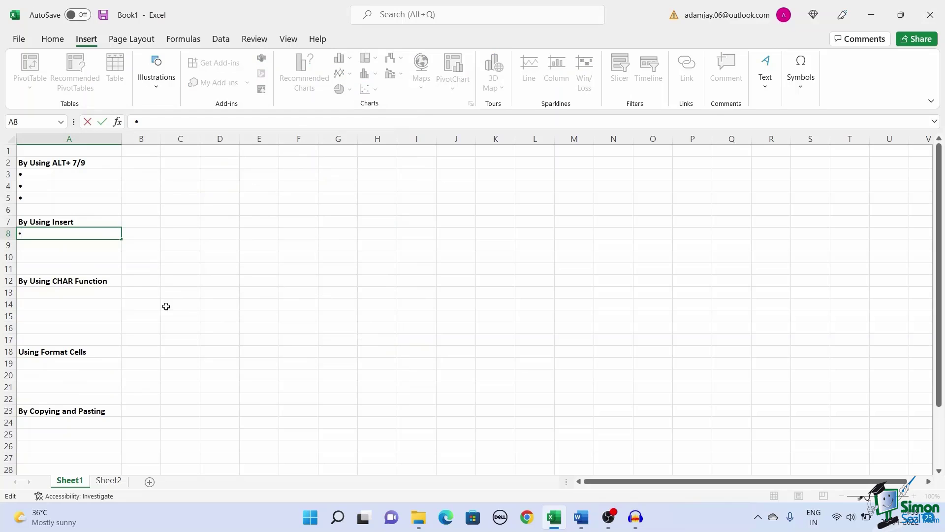
- Enter =CHAR(149) in A13 and fill the bullet formula down to A16
{"action": "left_click", "coordinate": [115, 285]}
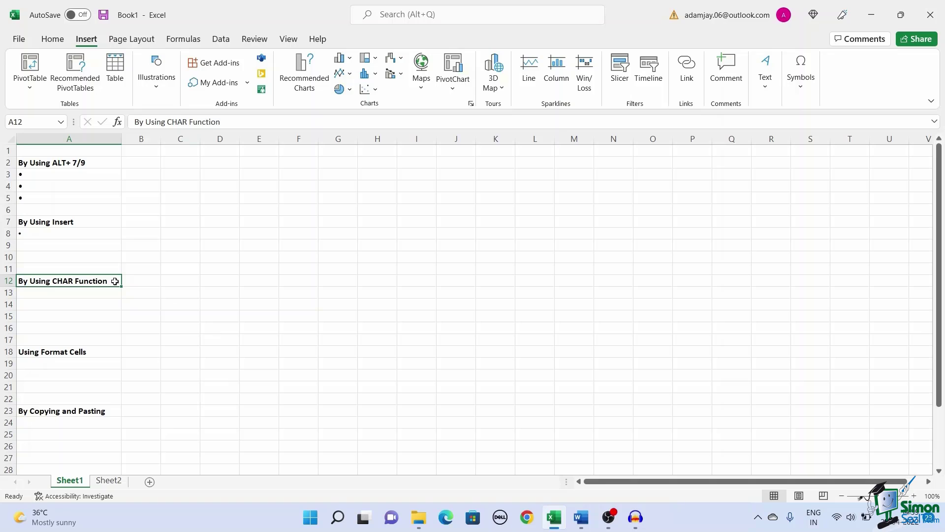
{"action": "left_click", "coordinate": [109, 296]}
{"action": "double_click", "coordinate": [108, 295]}
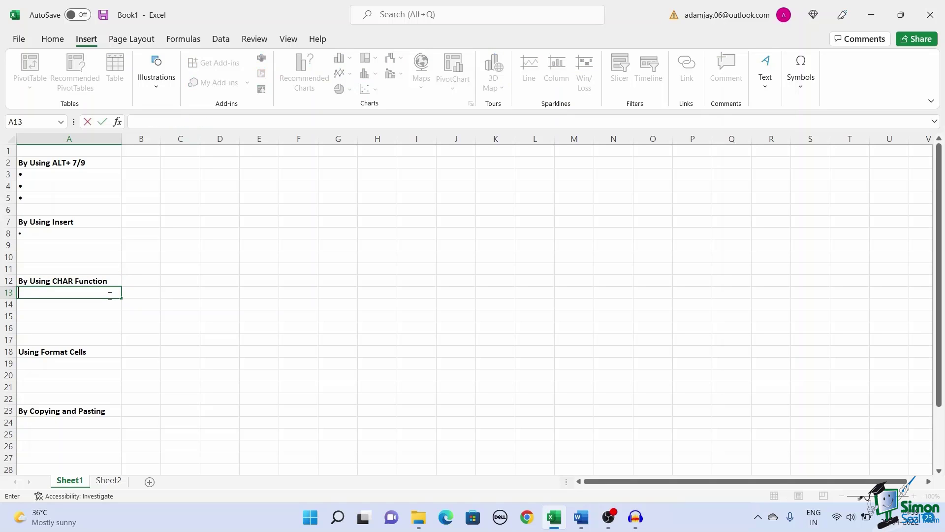
{"action": "type", "text": "=Char"}
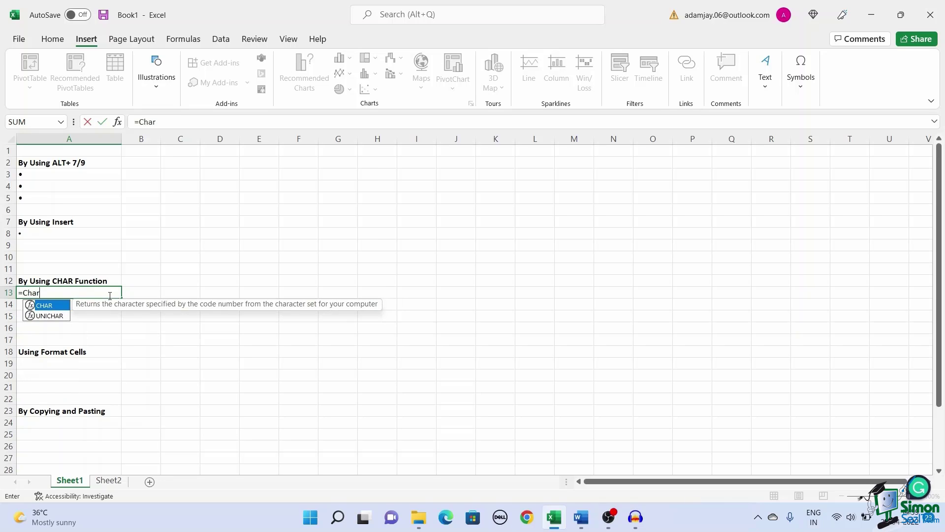
{"action": "key", "text": "Tab"}
{"action": "type", "text": "149)"}
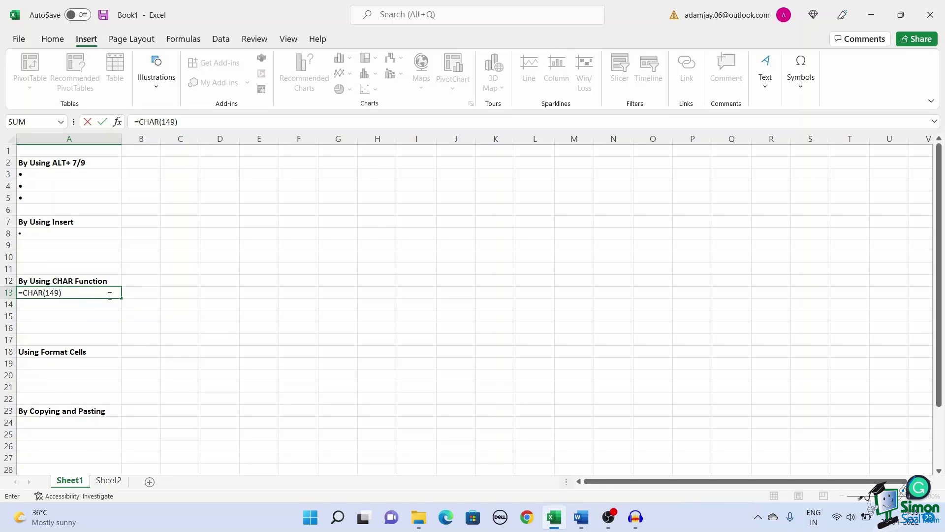
{"action": "key", "text": "Return"}
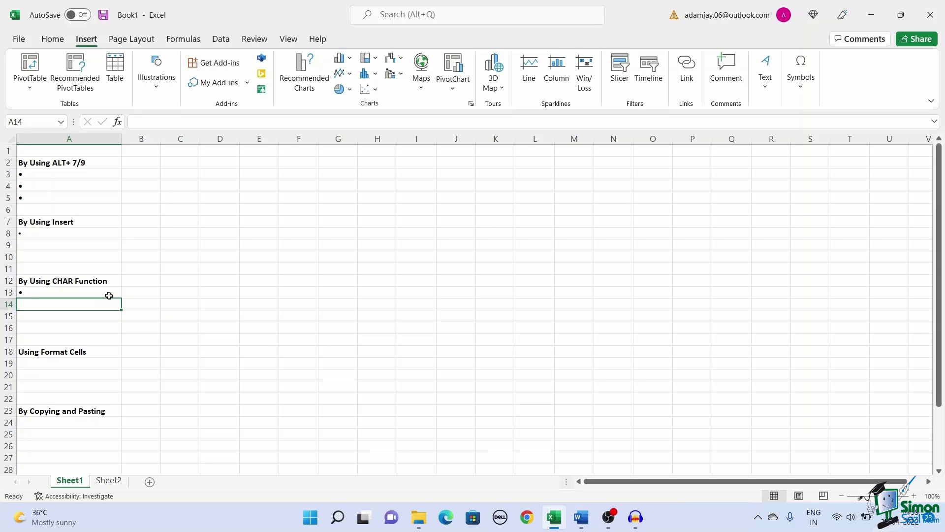
{"action": "left_click", "coordinate": [109, 292]}
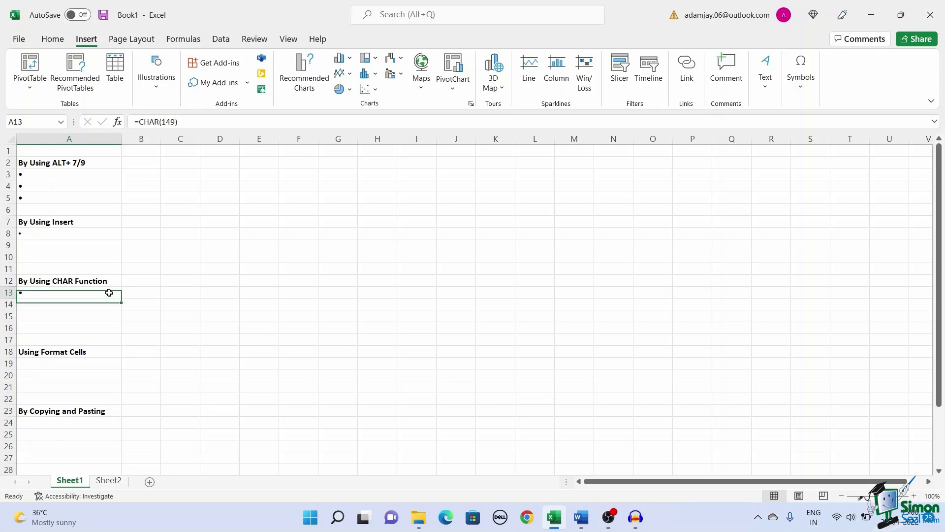
{"action": "left_click_drag", "start_coordinate": [119, 299], "coordinate": [121, 332]}
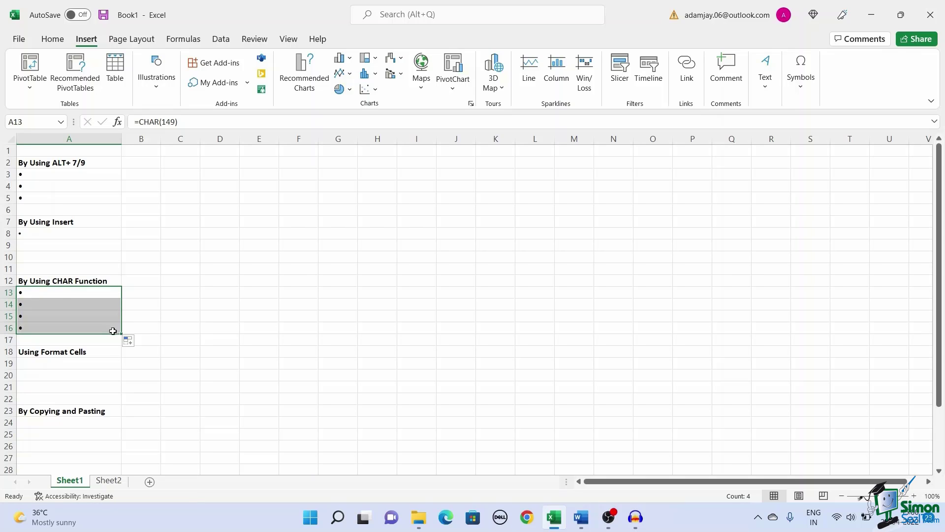
- Give A19 the custom •@ number format and enter Summer
{"action": "left_click", "coordinate": [106, 354]}
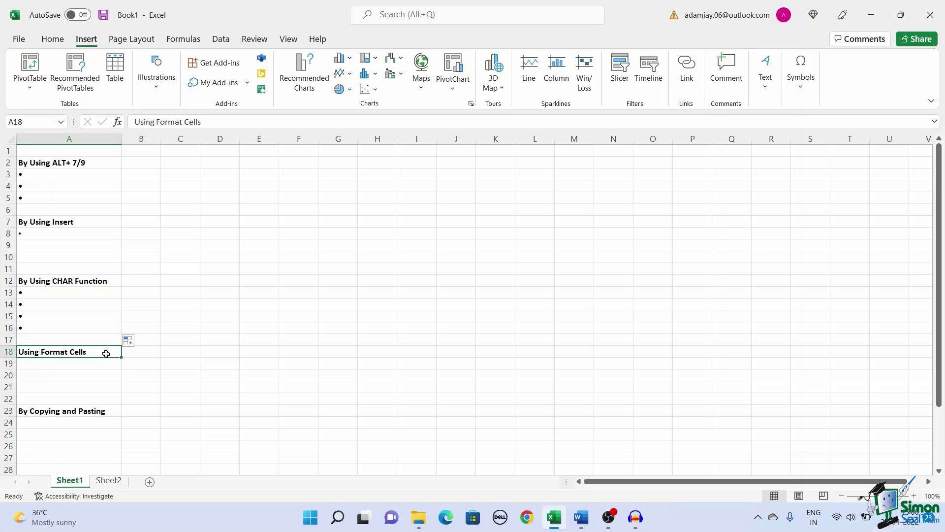
{"action": "left_click", "coordinate": [101, 364]}
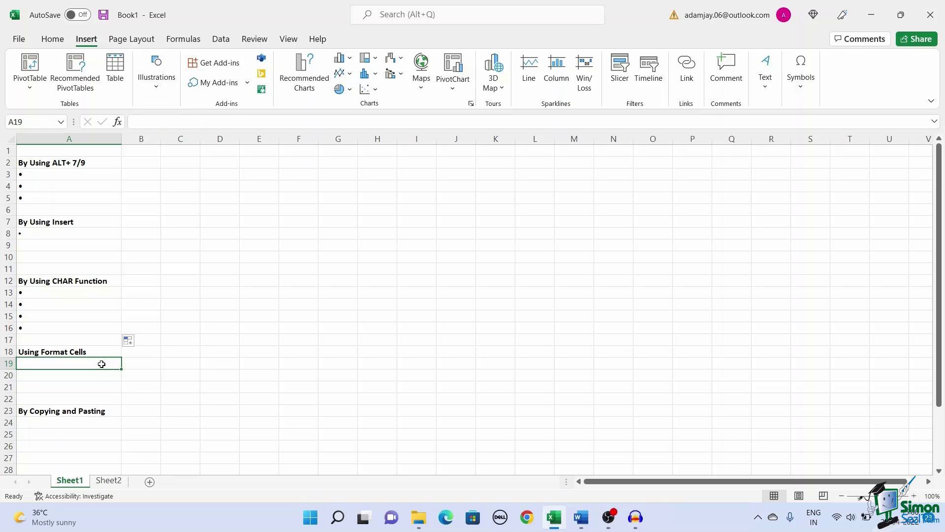
{"action": "right_click", "coordinate": [101, 364]}
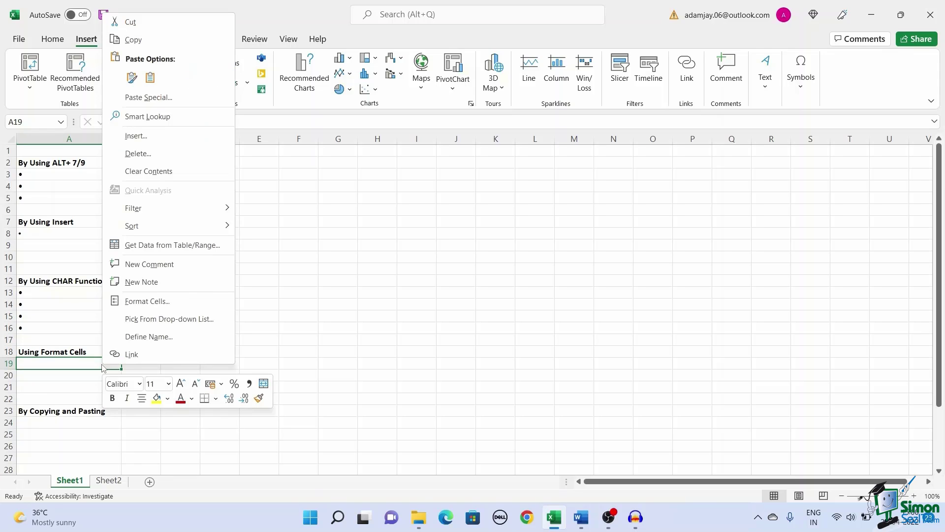
{"action": "left_click", "coordinate": [122, 302]}
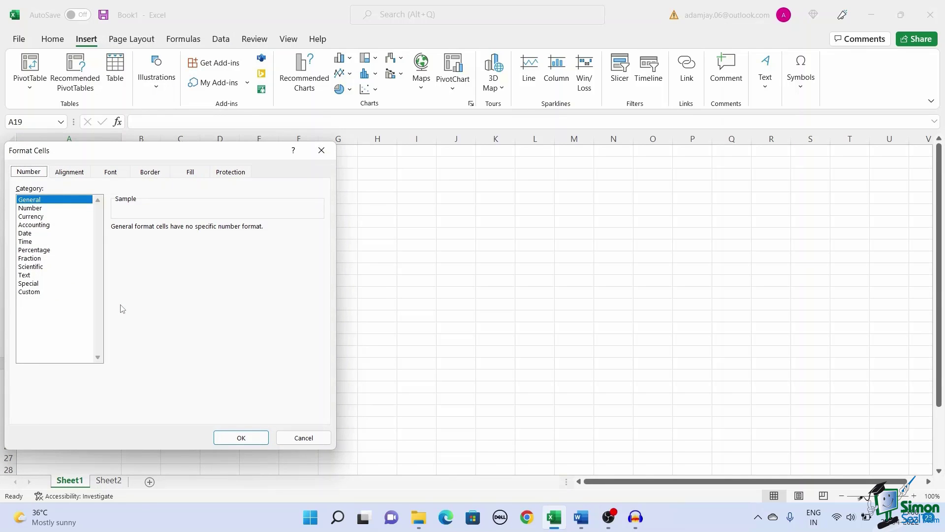
{"action": "left_click", "coordinate": [51, 292]}
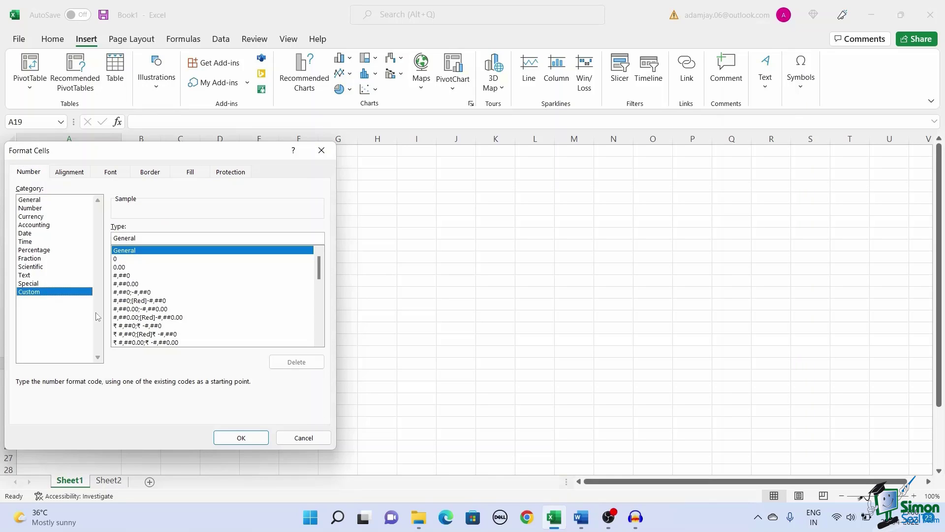
{"action": "double_click", "coordinate": [156, 236]}
{"action": "type", "text": "•@"}
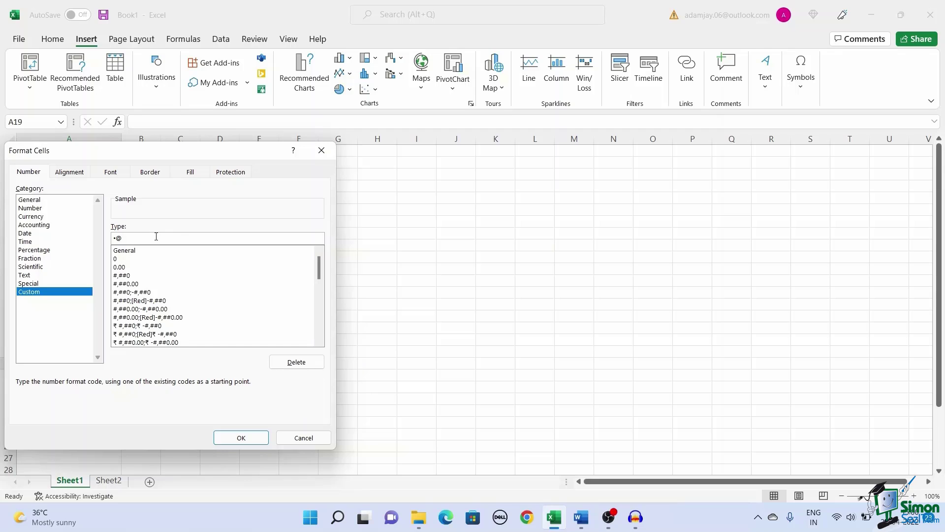
{"action": "left_click", "coordinate": [222, 436]}
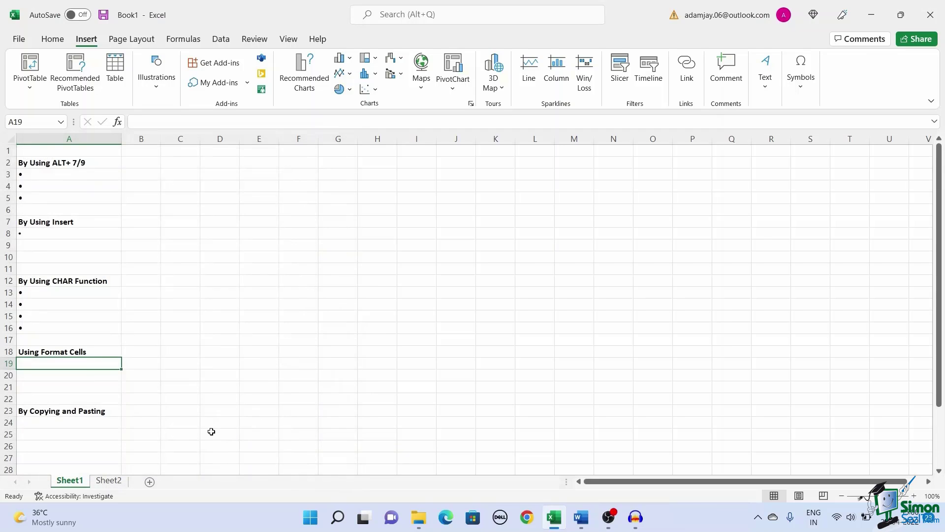
{"action": "double_click", "coordinate": [85, 366]}
{"action": "type", "text": "S"}
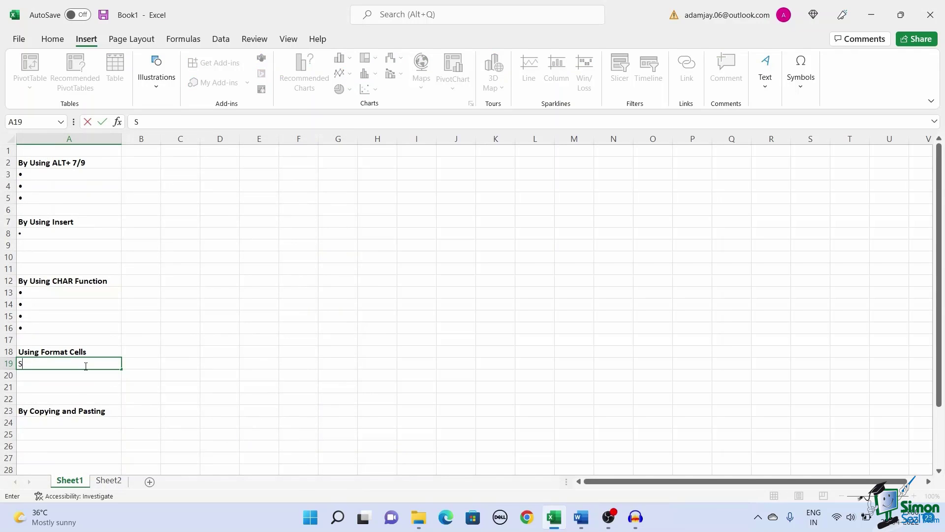
{"action": "type", "text": "ummer"}
{"action": "key", "text": "Return"}
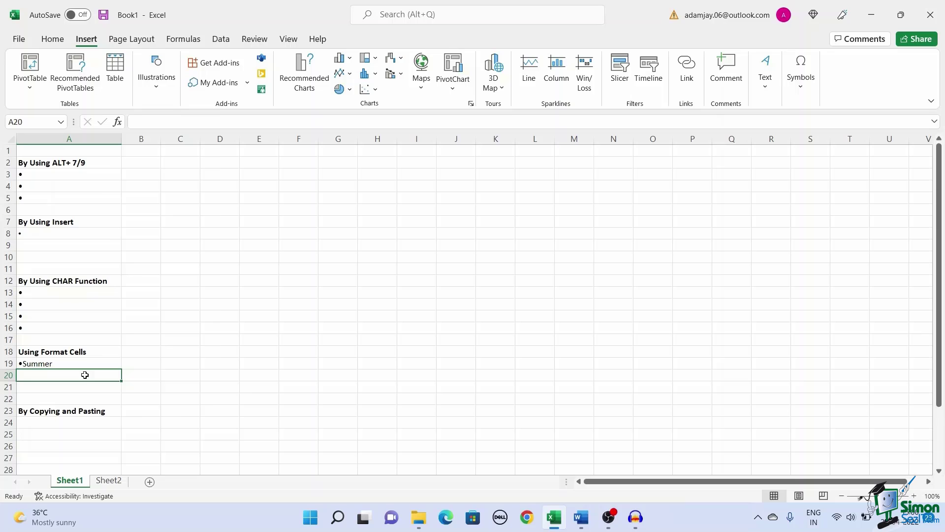
- Apply the same •@ format to A20 and enter summer
{"action": "right_click", "coordinate": [85, 375]}
{"action": "left_click", "coordinate": [116, 315]}
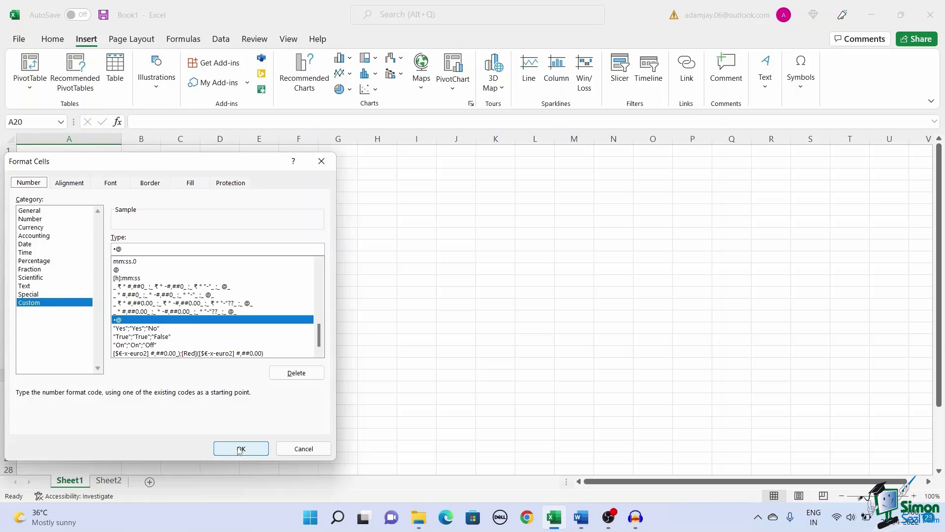
{"action": "left_click", "coordinate": [240, 449]}
{"action": "type", "text": "summer"}
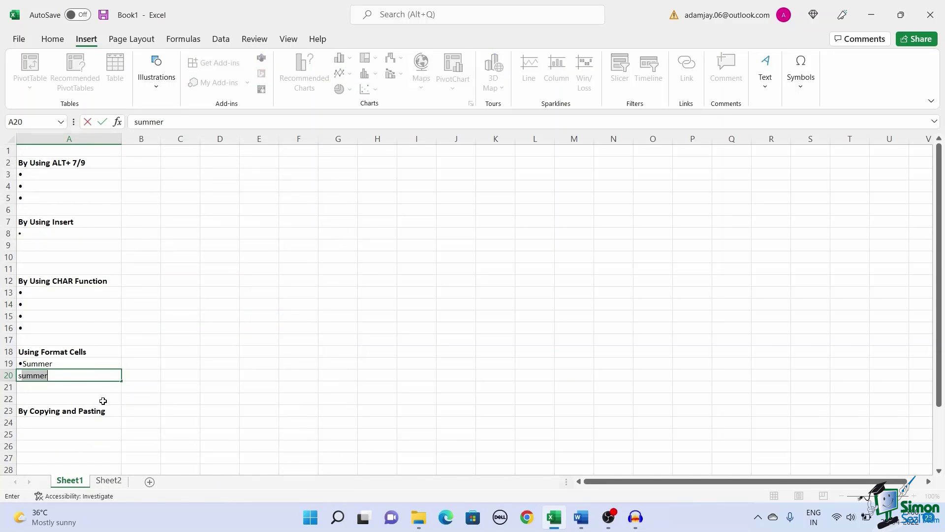
{"action": "left_click", "coordinate": [103, 410]}
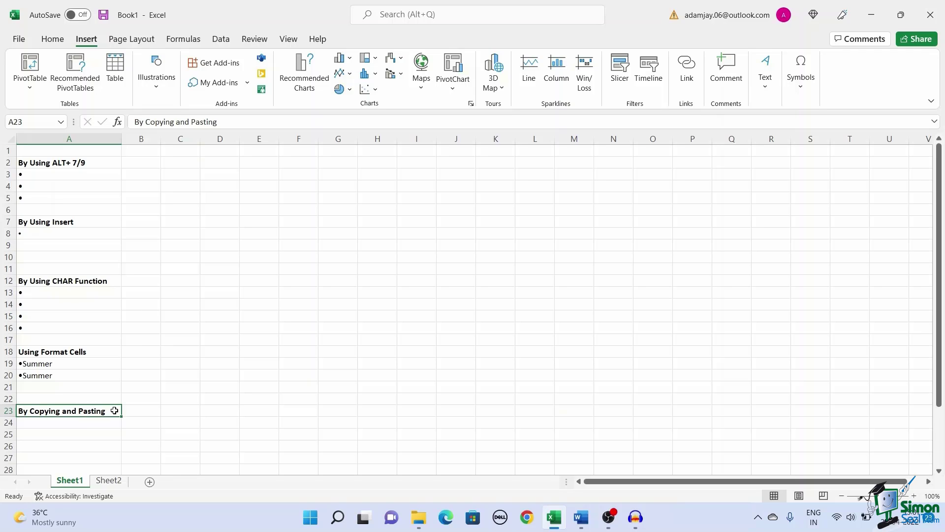
- Copy the bulleted list 1 to 5 from Word and paste it into A24
{"action": "left_click", "coordinate": [581, 517]}
{"action": "right_click", "coordinate": [316, 211]}
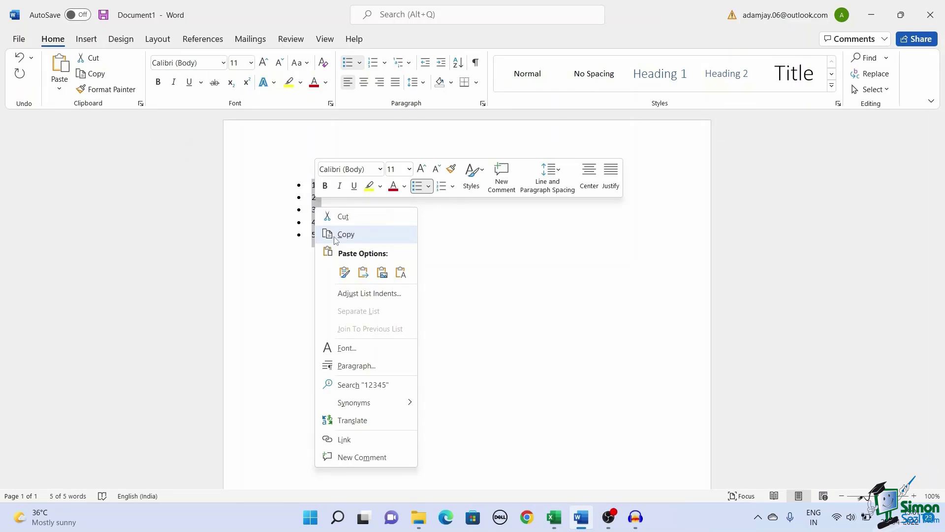
{"action": "left_click", "coordinate": [336, 233]}
{"action": "left_click", "coordinate": [554, 517]}
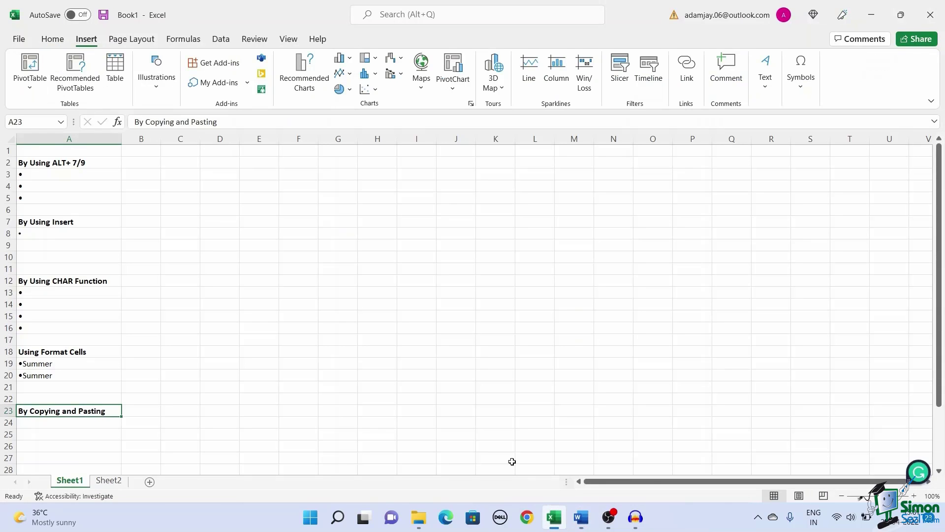
{"action": "double_click", "coordinate": [96, 425]}
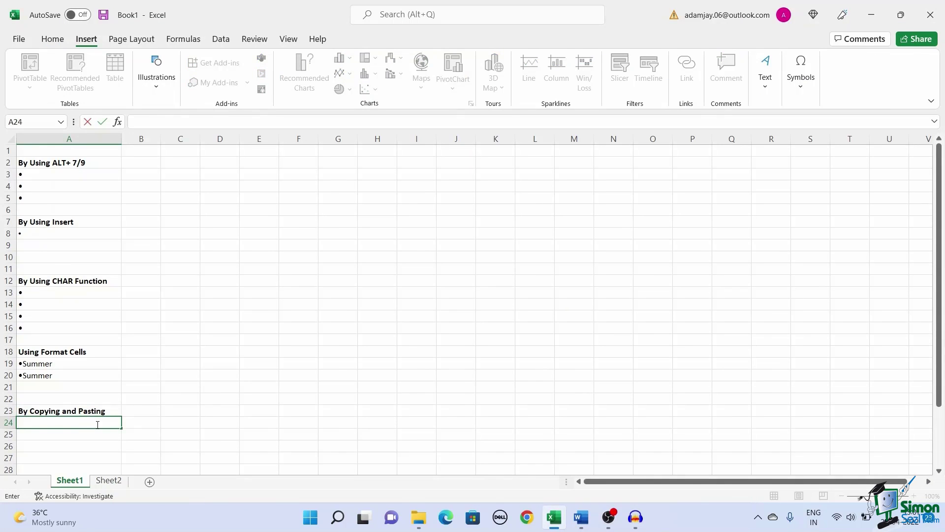
{"action": "key", "text": "ctrl+v"}
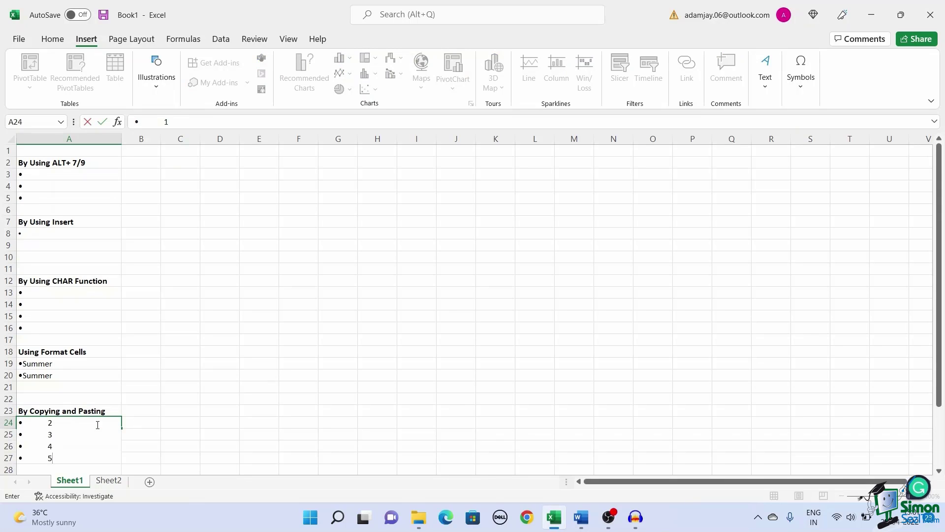
{"action": "left_click", "coordinate": [126, 429]}
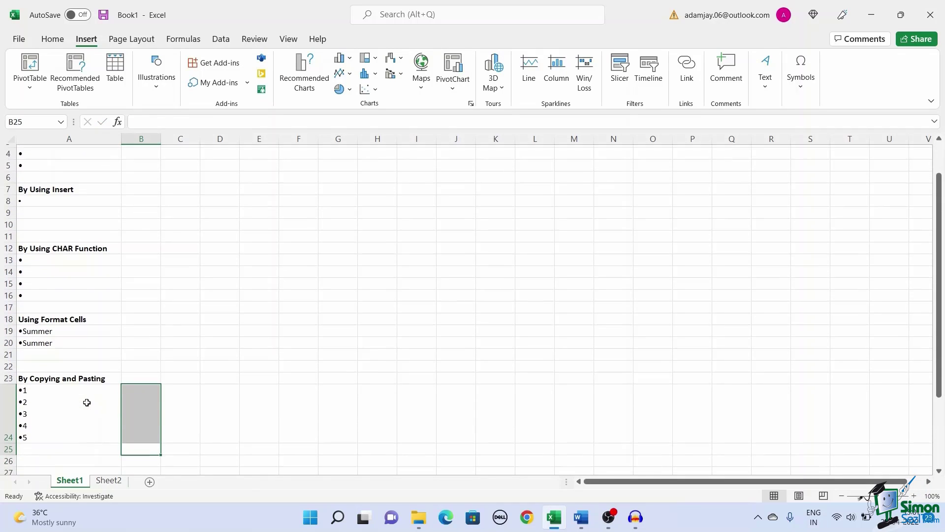
{"action": "left_click", "coordinate": [149, 458]}
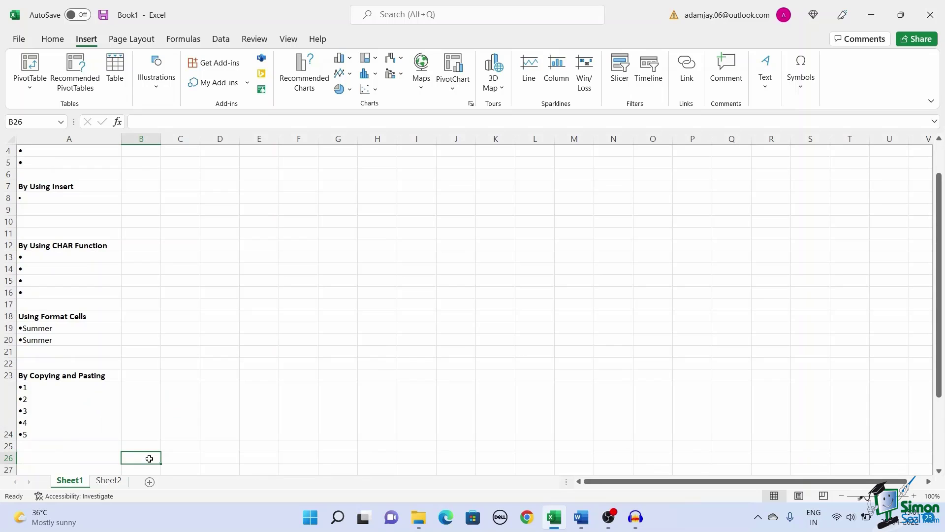
- Go to Sheet2 showing the 'How to Add Bullet Points in Excel?' title graphic
{"action": "left_click", "coordinate": [109, 481]}
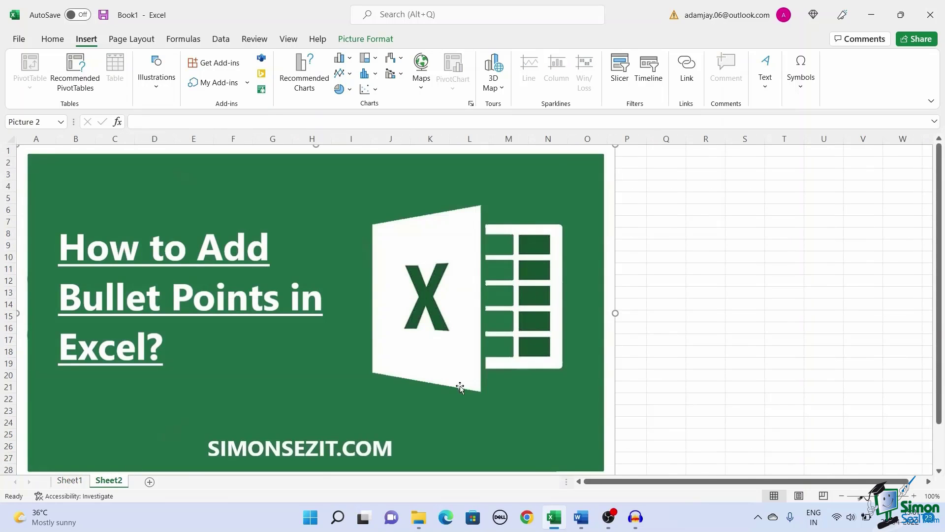